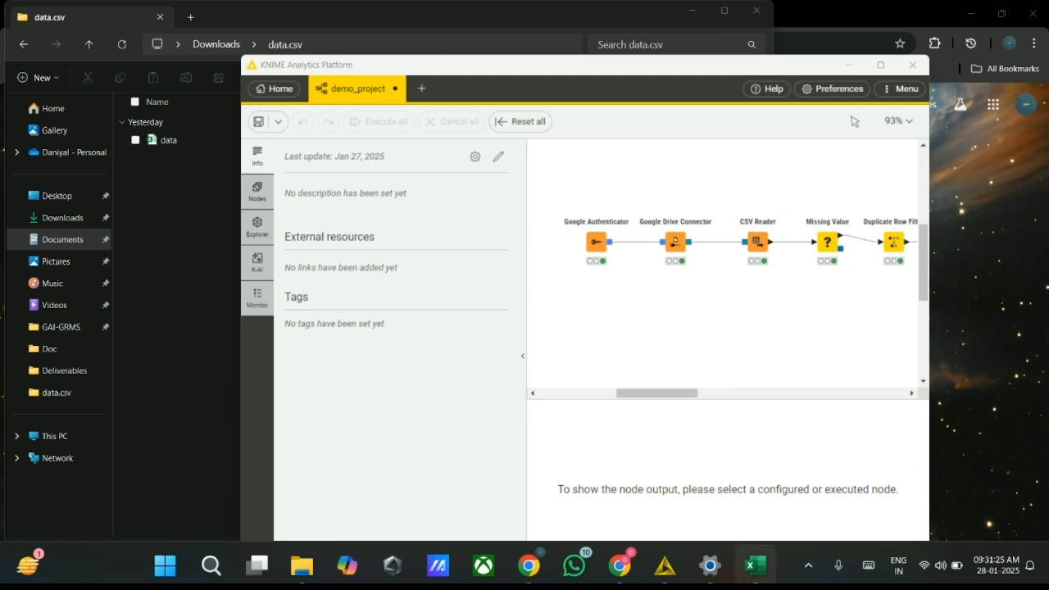
- Switch to Excel to review the column headers and first rows of the data file, and return to the KNIME workflow
click(755, 565)
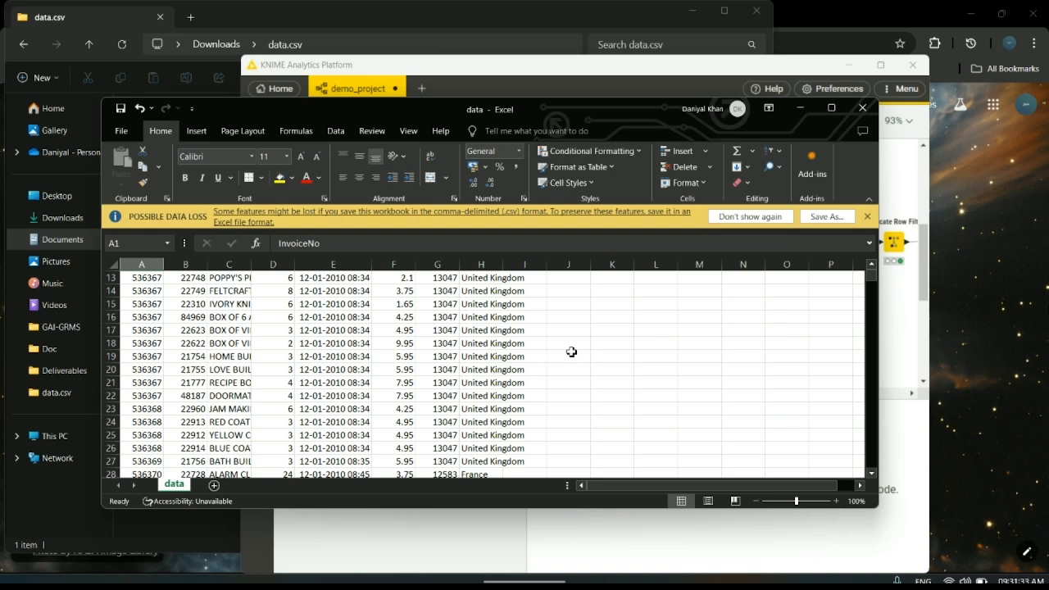
scroll(571, 352, up, 4)
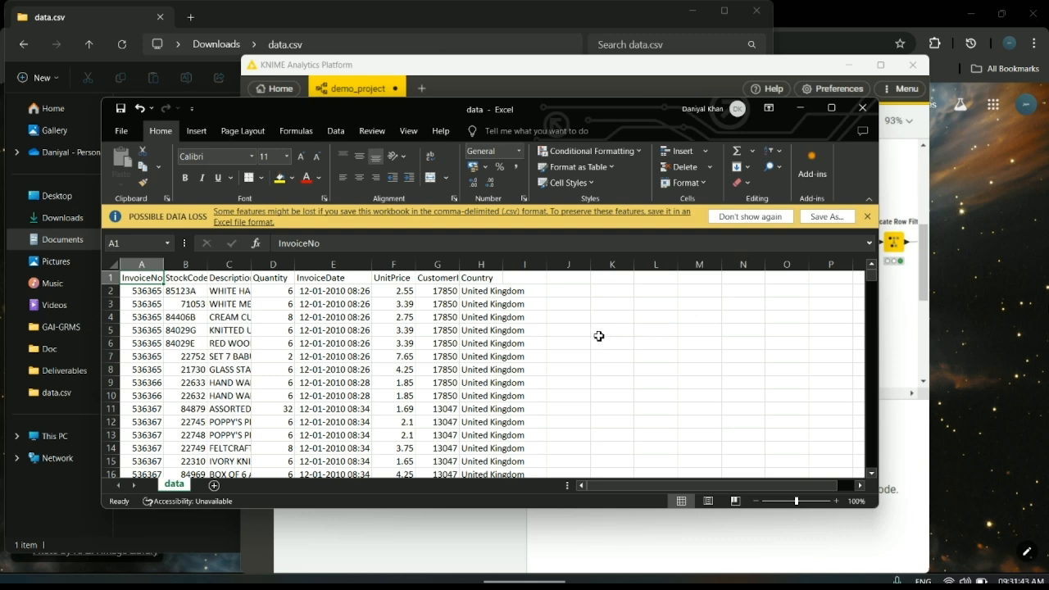
click(793, 109)
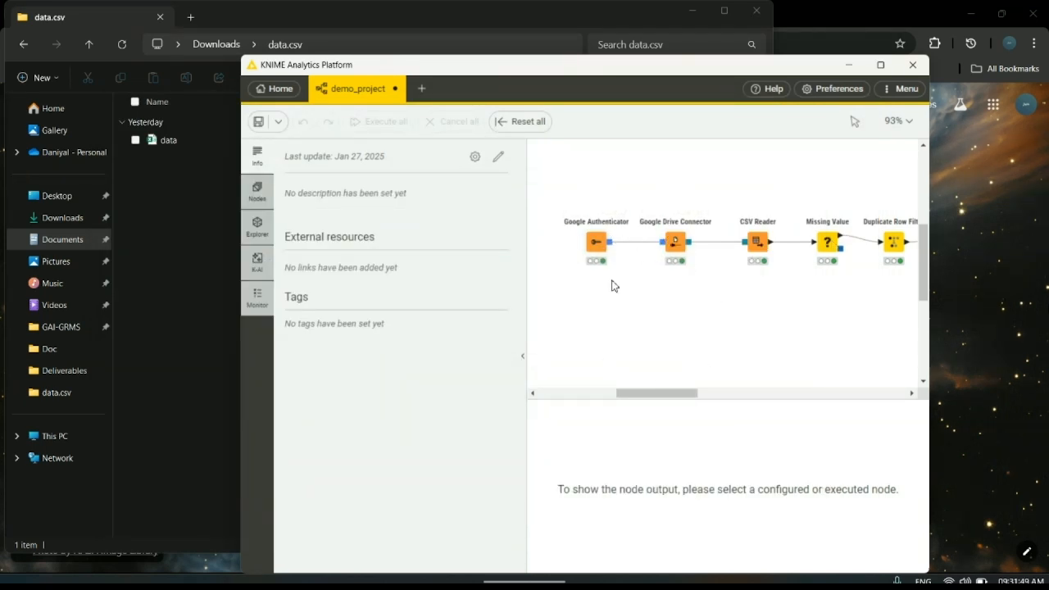
- Inspect the Google Authenticator and Google Drive Connector nodes at the start of the workflow
click(599, 244)
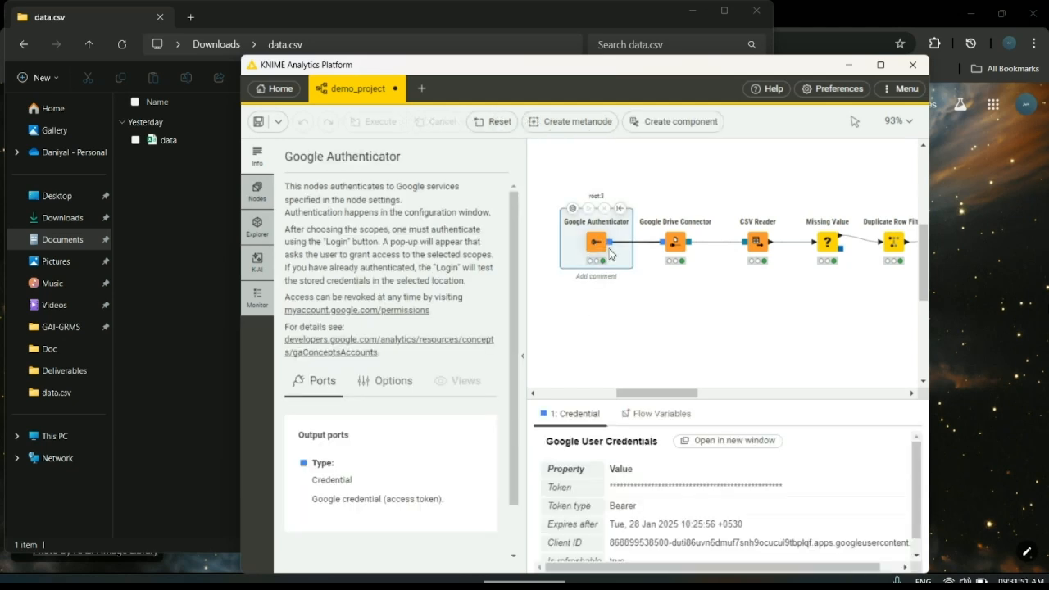
click(639, 364)
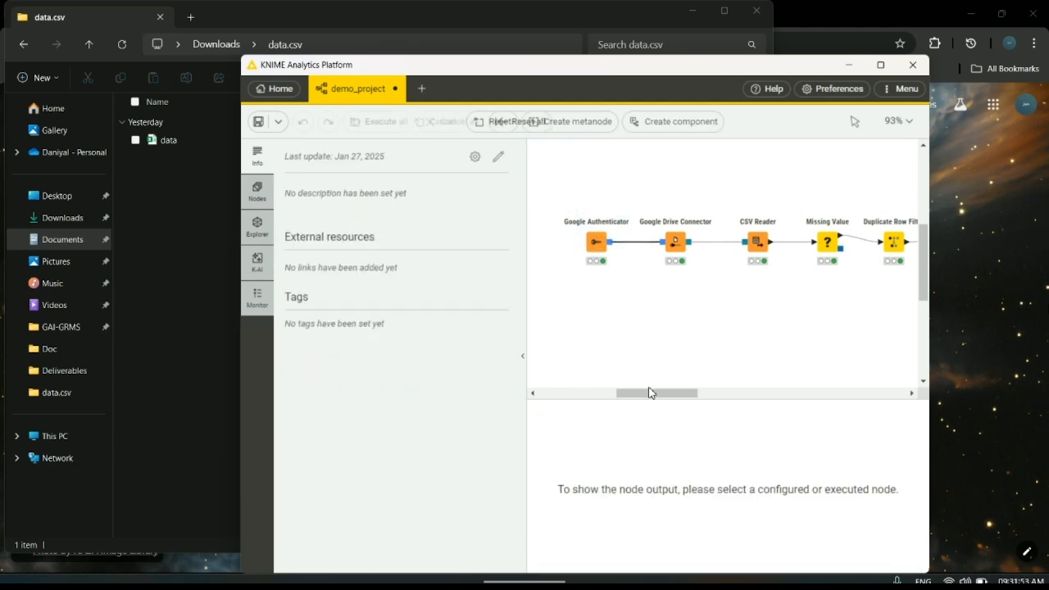
drag(660, 393, 668, 394)
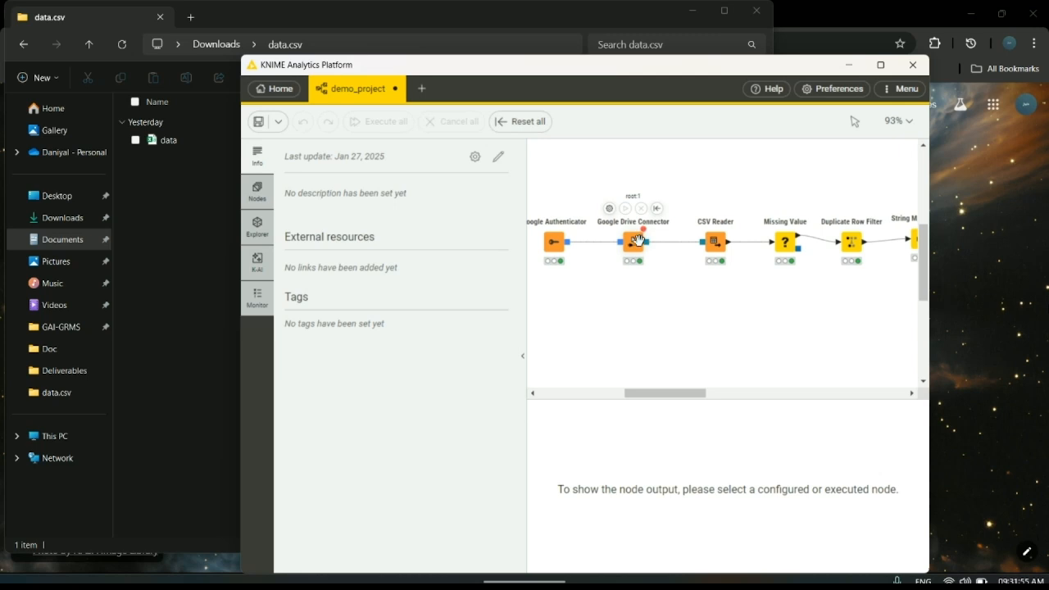
click(640, 240)
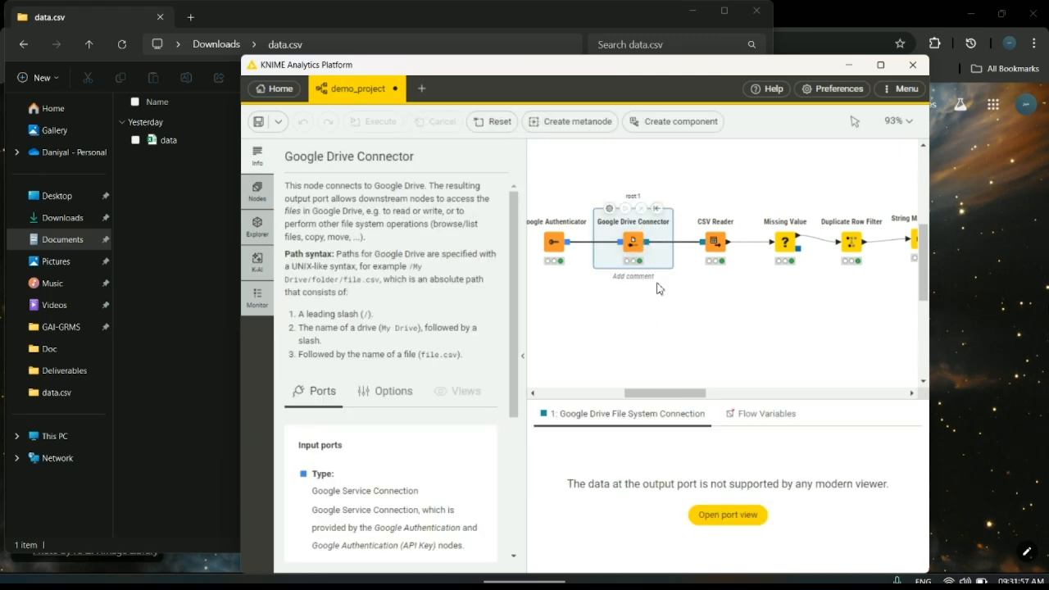
drag(684, 394, 710, 393)
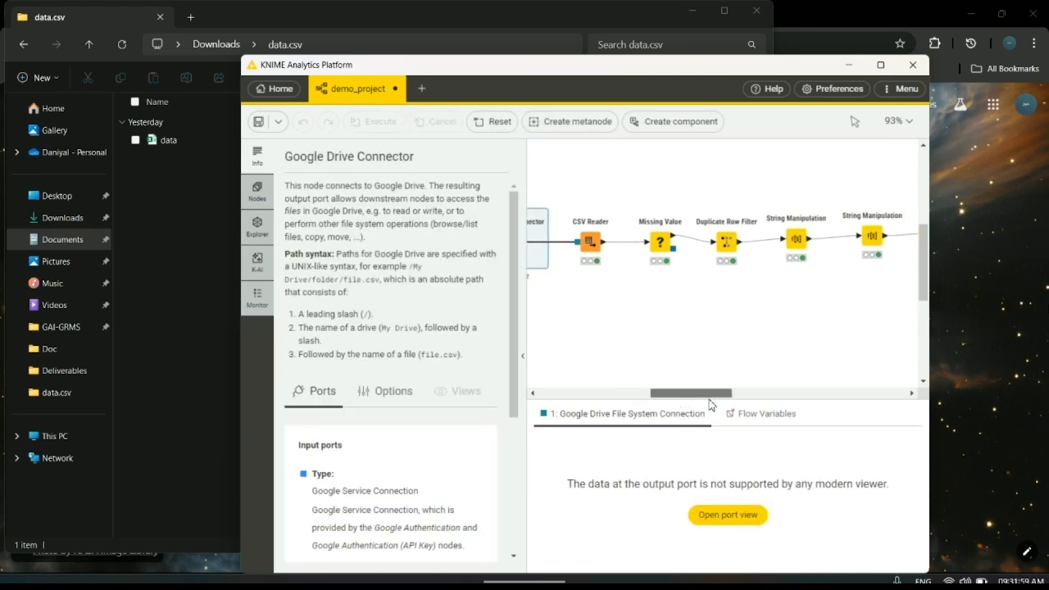
- Inspect the CSV Reader node's output table and its configuration, leaving the settings without applying any changes
click(586, 241)
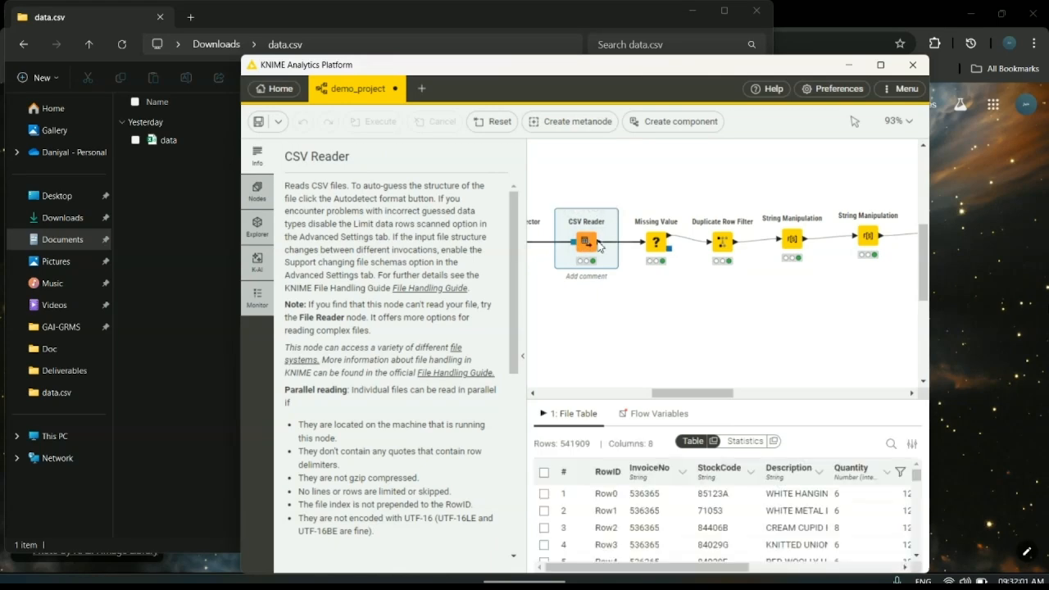
double_click(587, 241)
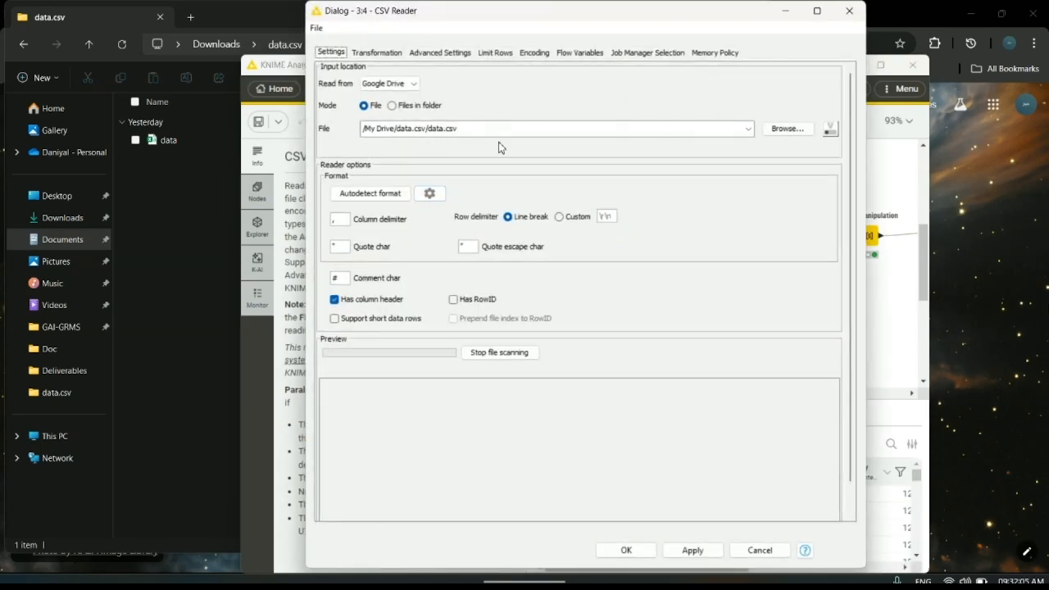
click(627, 550)
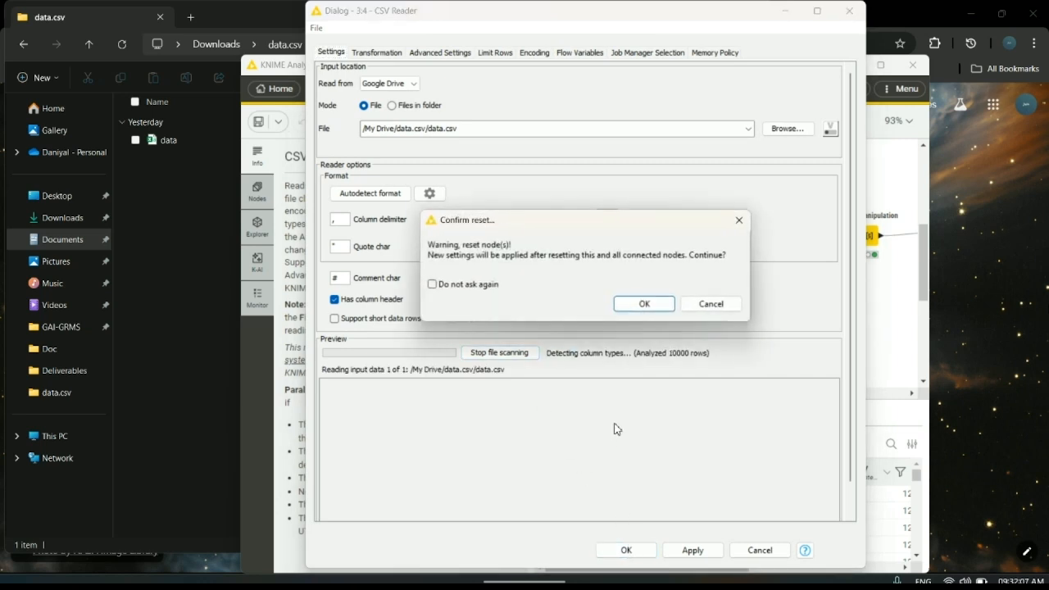
click(709, 305)
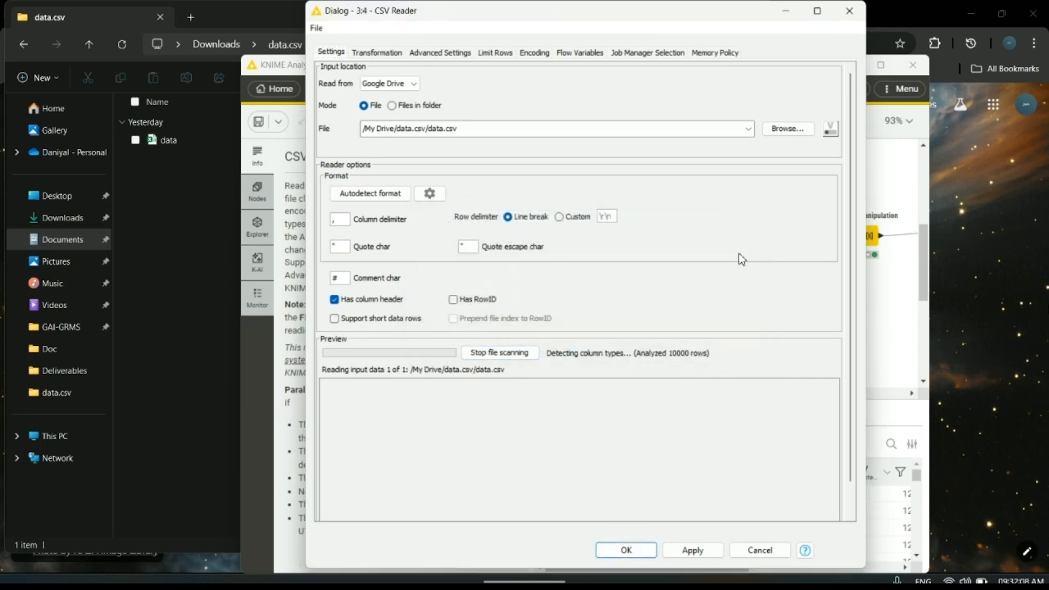
click(849, 11)
scroll(711, 502, down, 2)
scroll(711, 501, down, 6)
scroll(711, 502, up, 10)
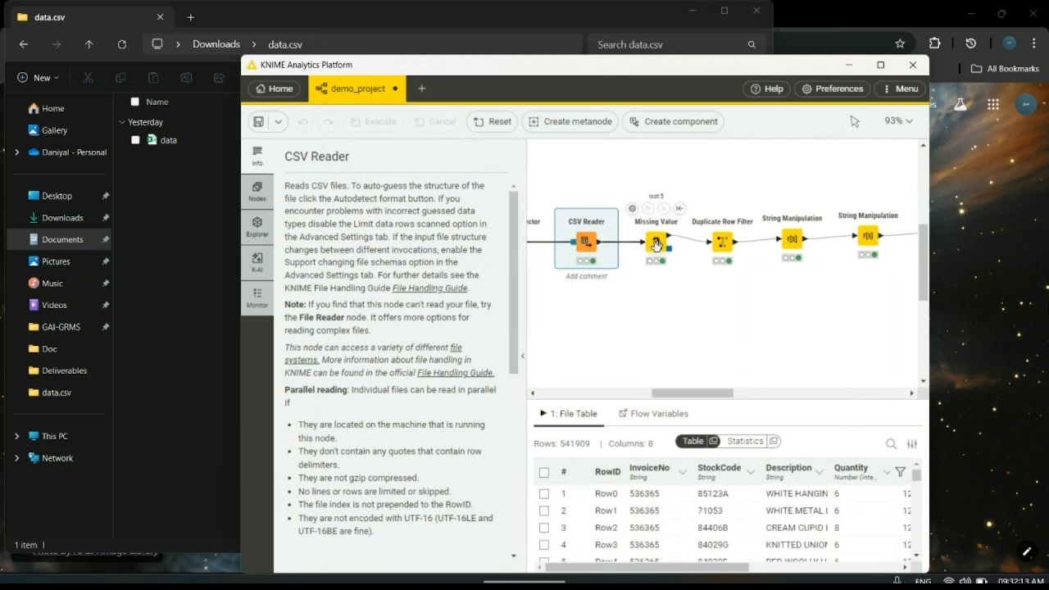
- Review the output tables of the Missing Value and Duplicate Row Filter nodes
click(656, 244)
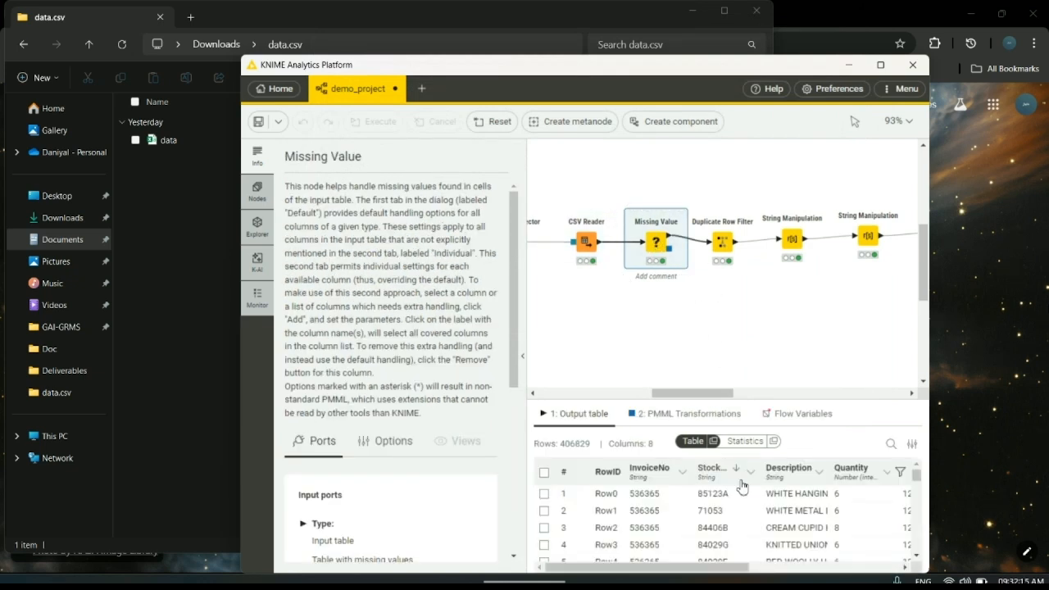
scroll(726, 517, down, 4)
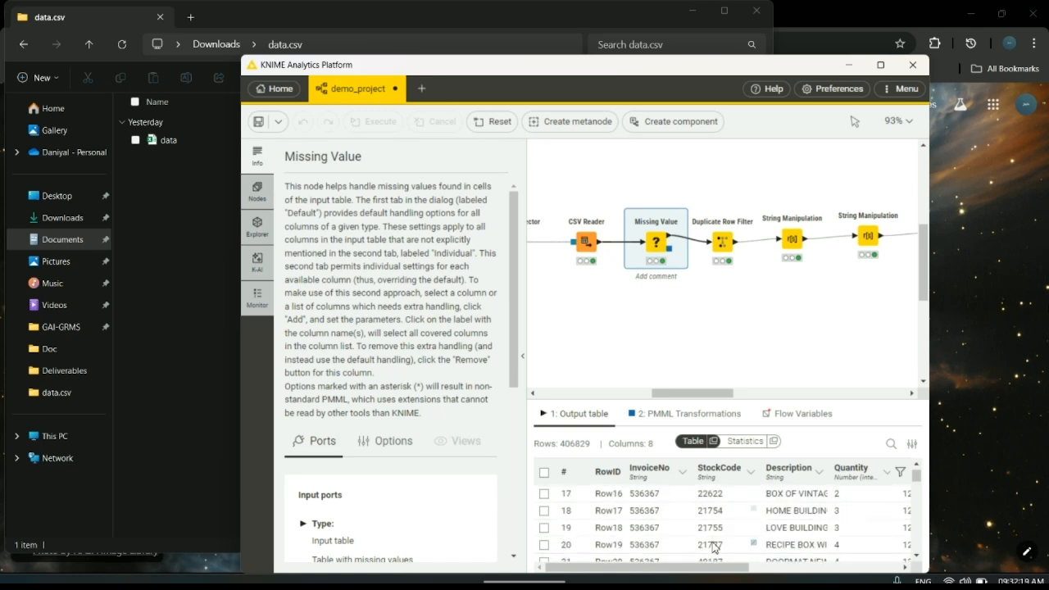
click(721, 247)
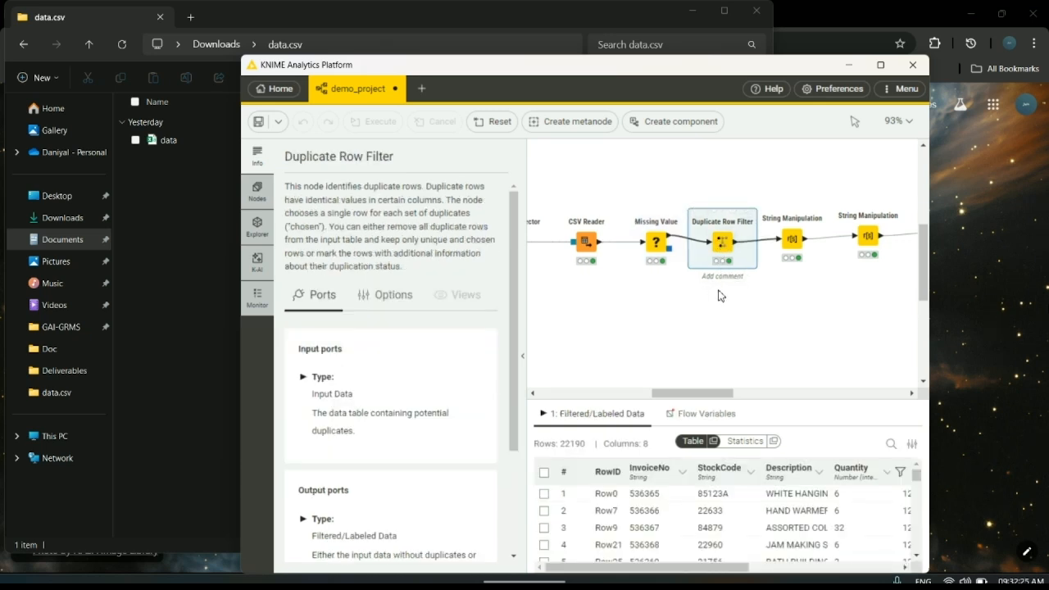
- Review the appended output tables of the two String Manipulation nodes
drag(710, 396, 732, 396)
click(683, 239)
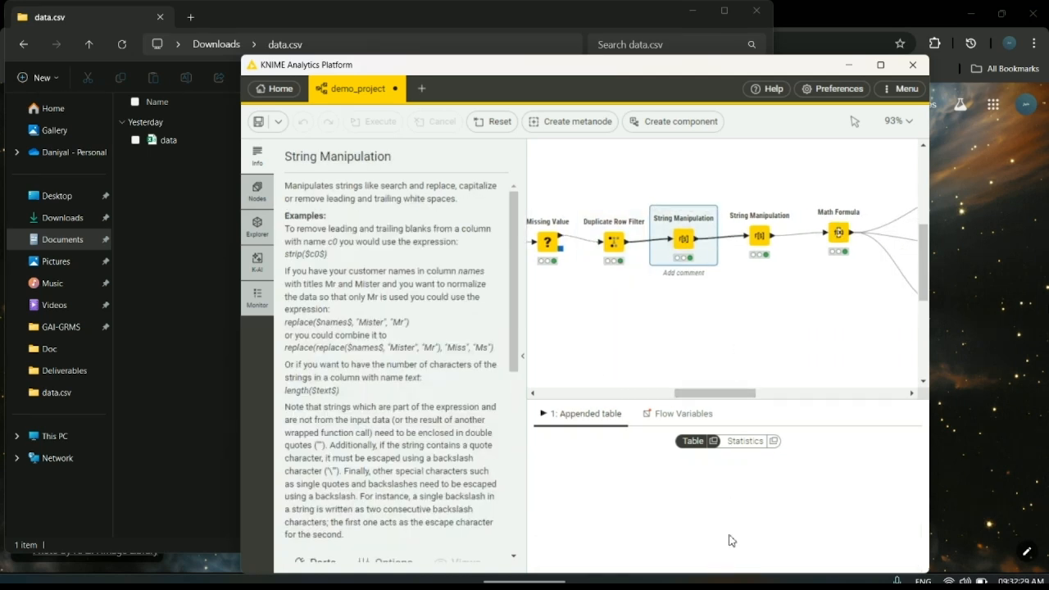
scroll(793, 508, down, 4)
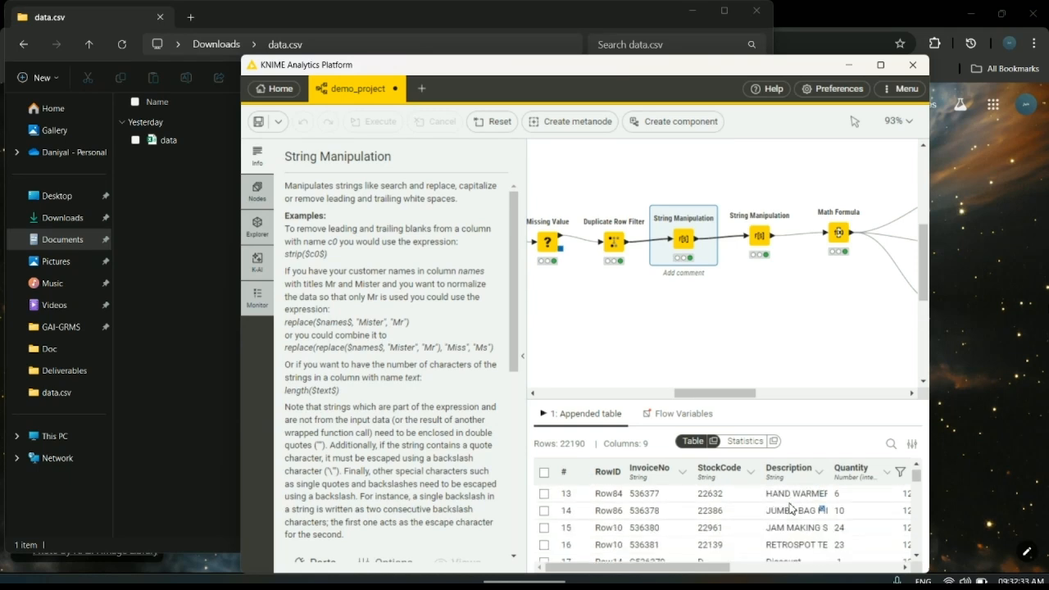
click(758, 240)
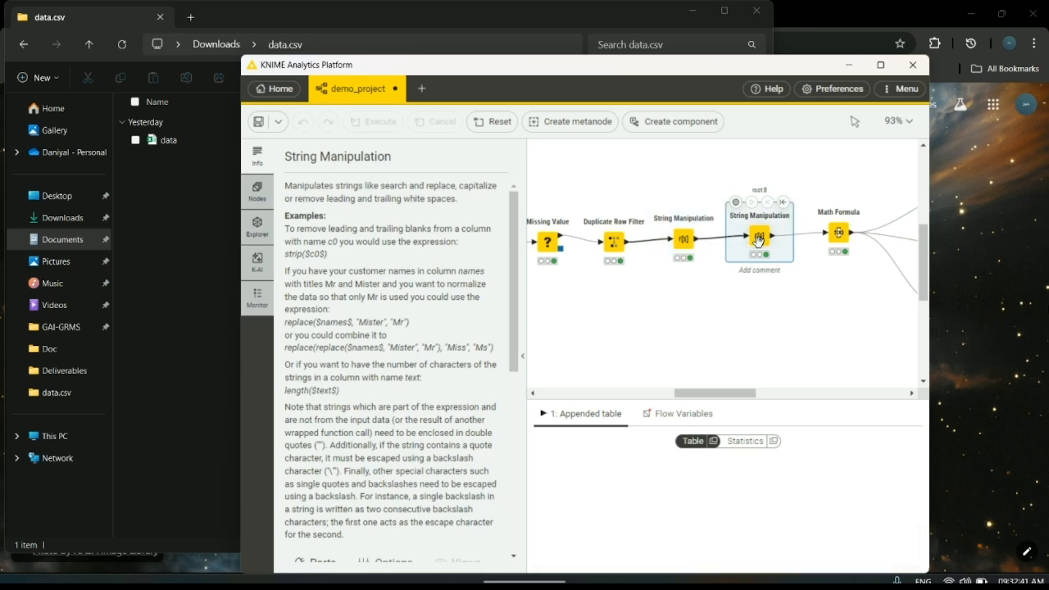
- Examine the Math Formula node's output table across to the TotalRevenue column
drag(726, 394, 757, 397)
click(759, 256)
scroll(754, 518, right, 10)
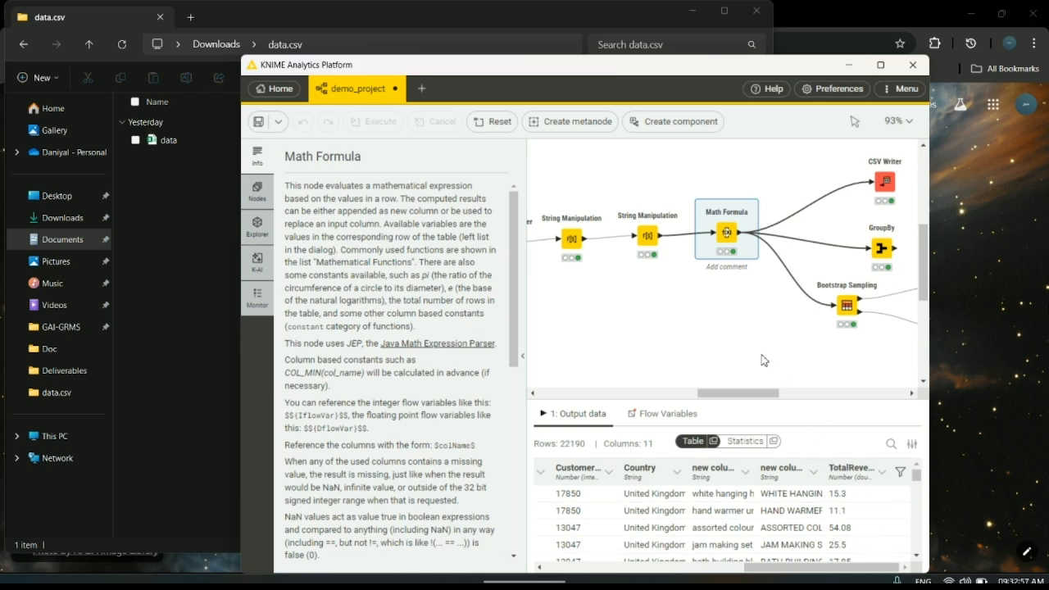
- Inspect the CSV Writer node after Math Formula and check the exported cleaned and predicted data files in the Documents folder
scroll(777, 348, right, 5)
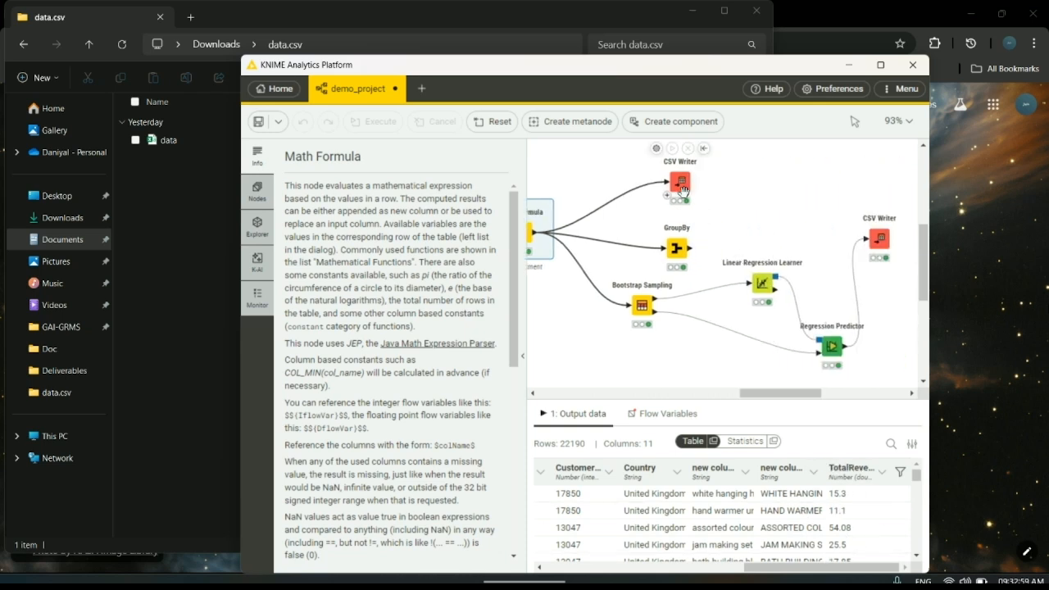
click(685, 187)
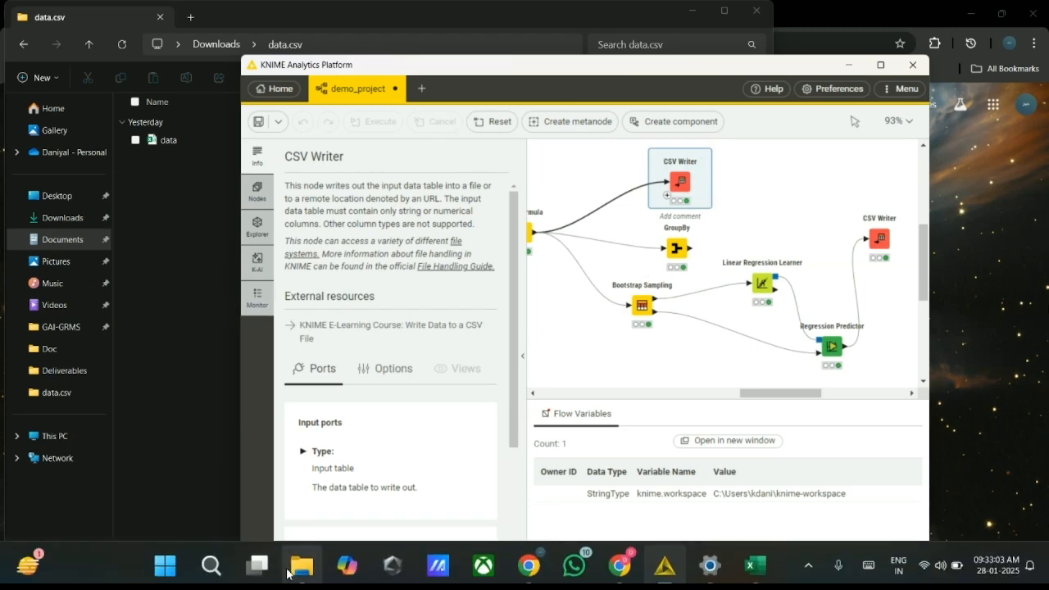
mouse_move(302, 566)
click(343, 500)
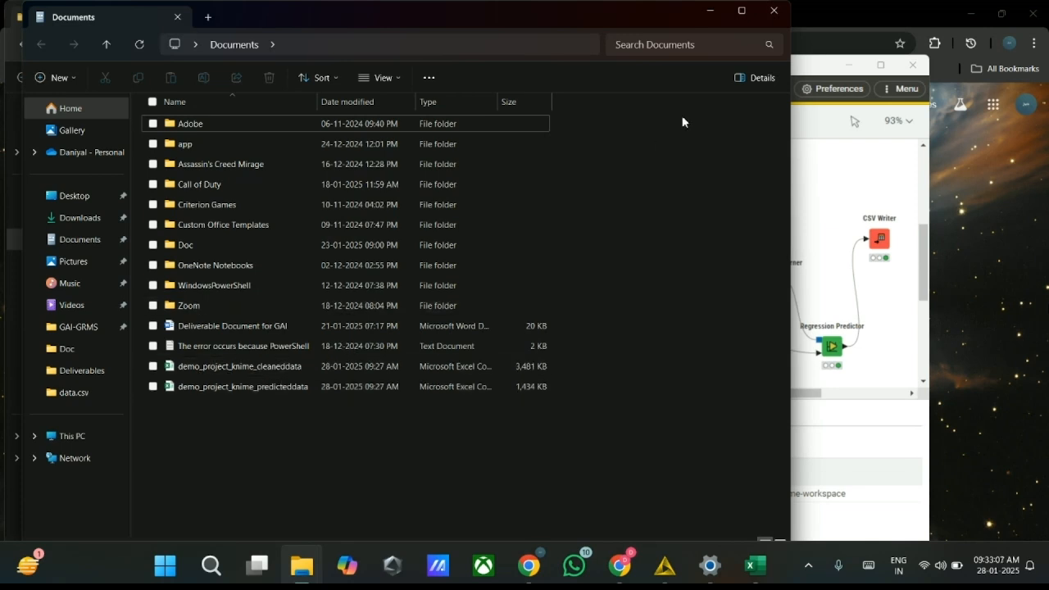
click(710, 12)
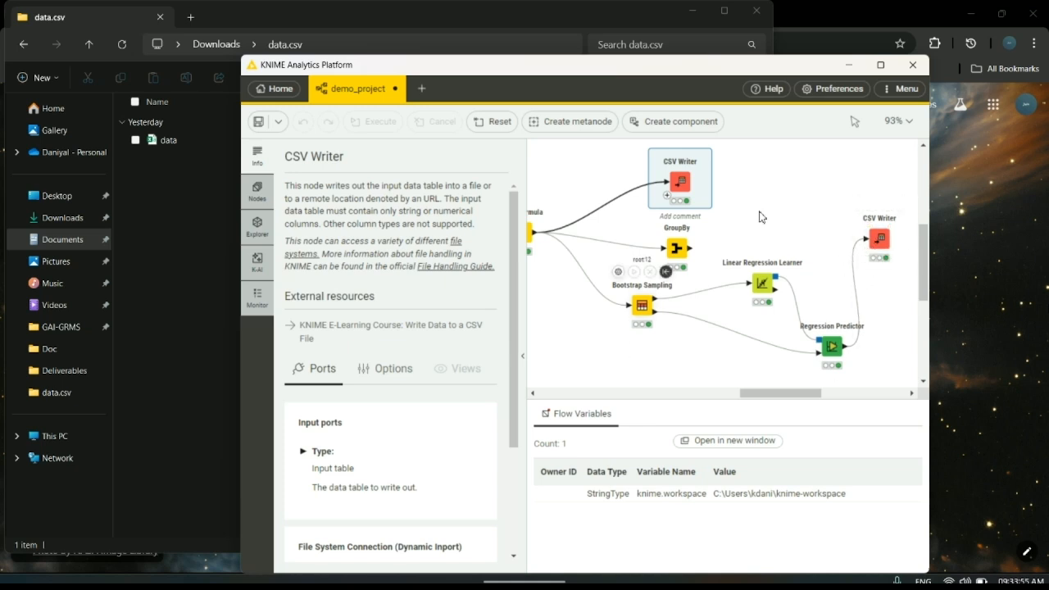
mouse_move(302, 573)
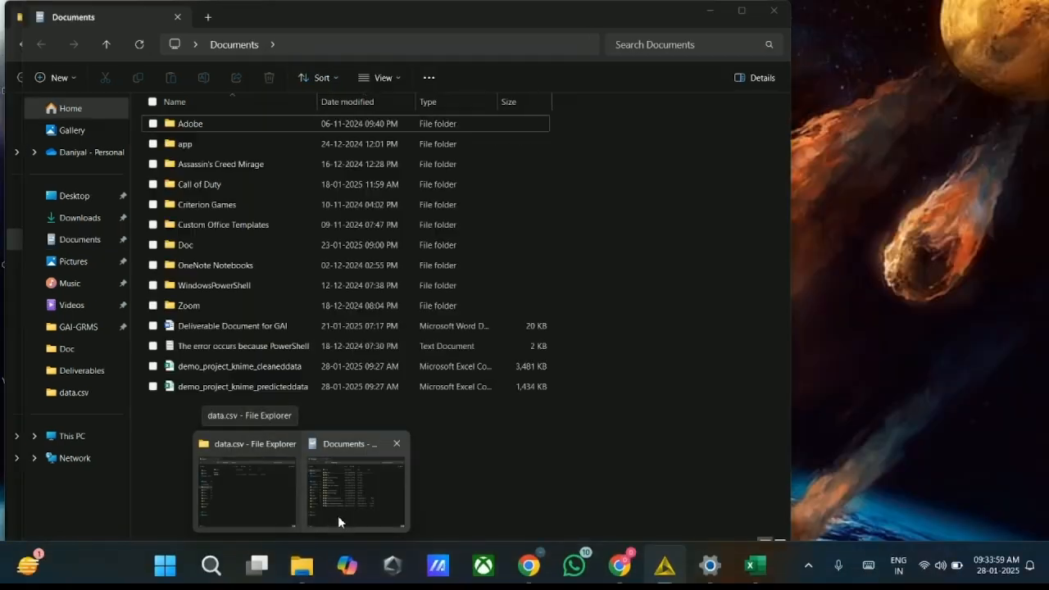
click(338, 515)
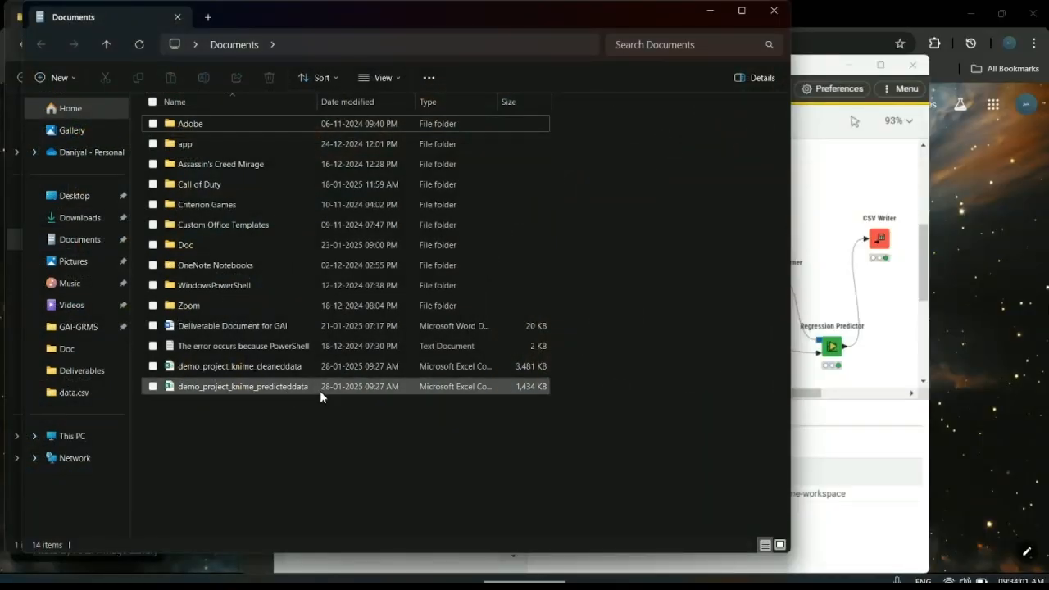
click(710, 11)
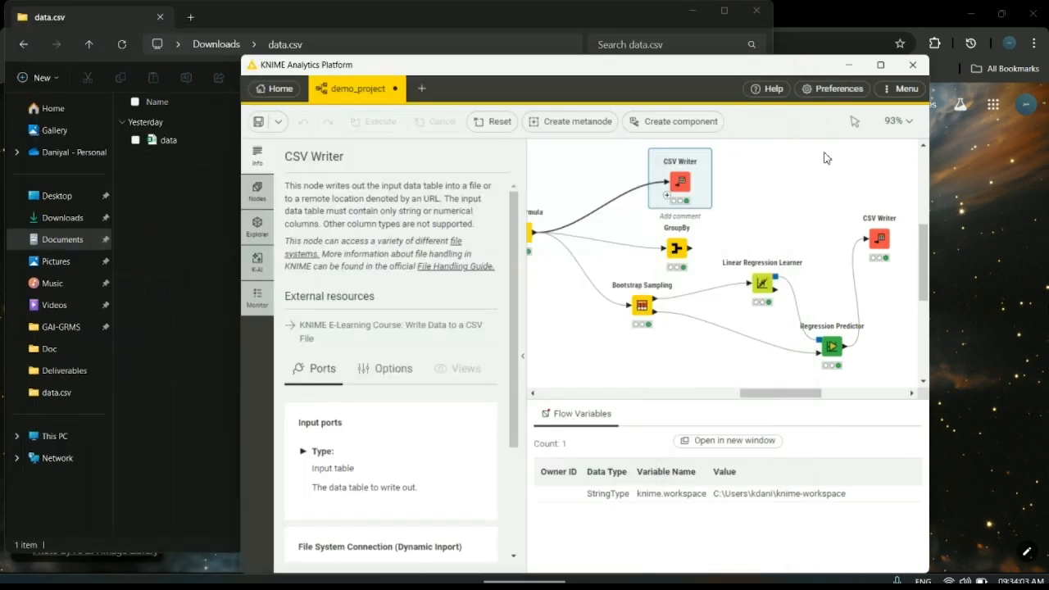
- Switch to the Tableau Public workbook in Chrome and look through all three charts on Dashboard 1
mouse_move(528, 566)
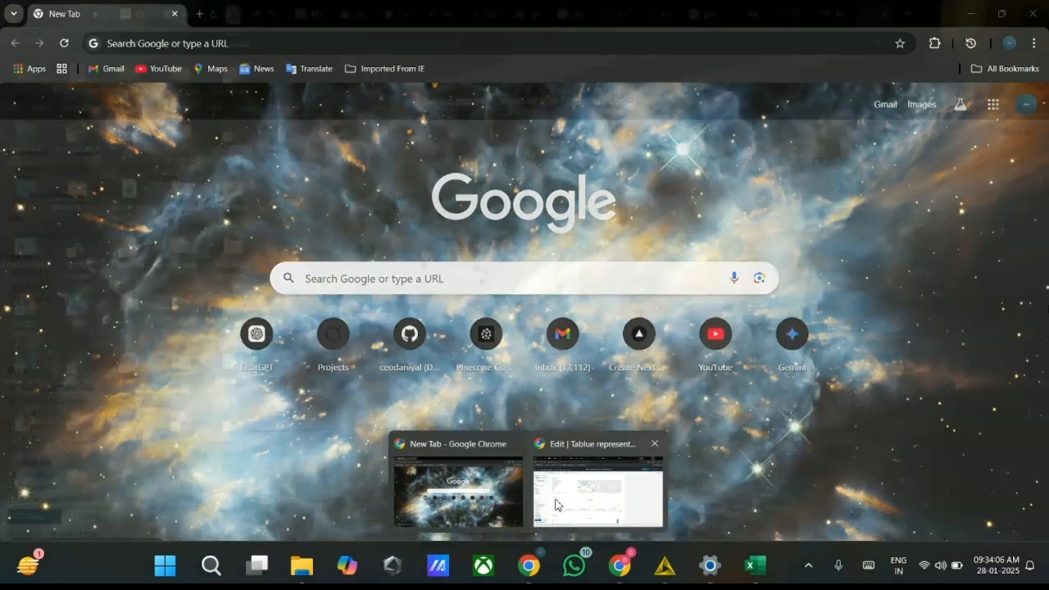
click(598, 495)
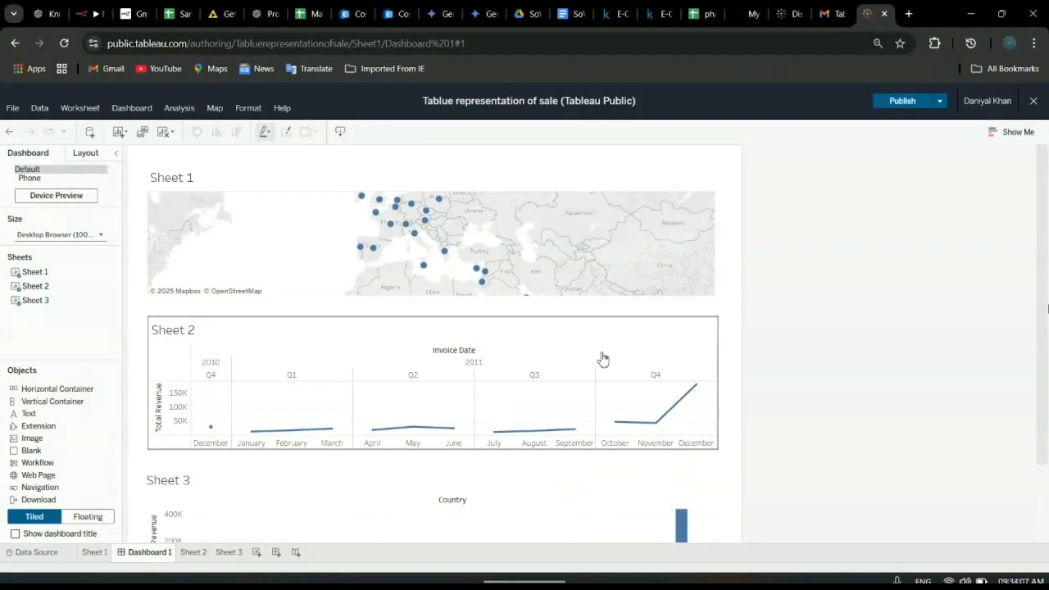
scroll(783, 364, down, 2)
scroll(783, 365, up, 2)
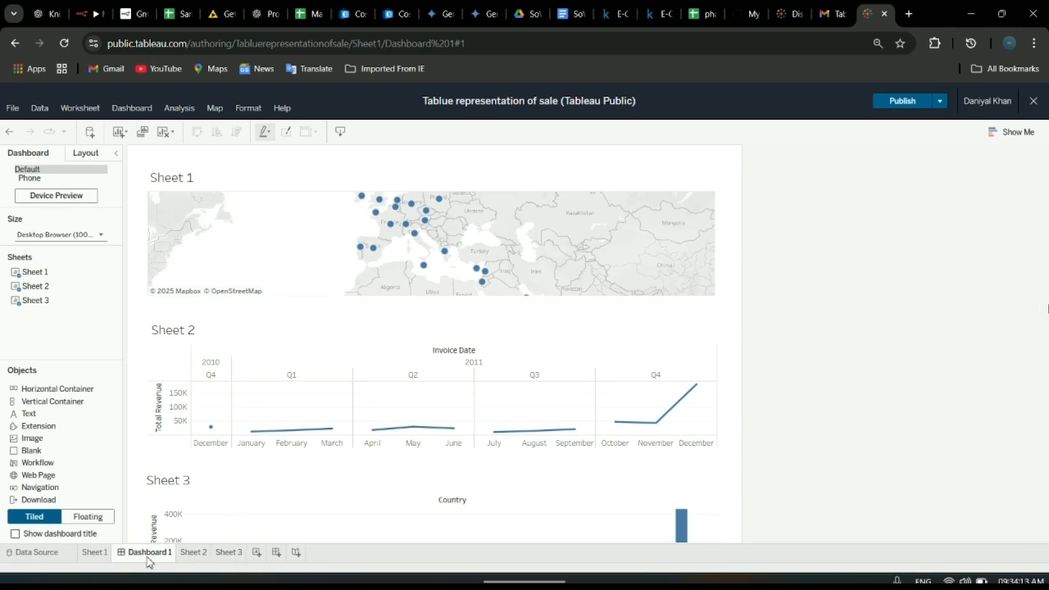
- Examine the country map on Sheet 1 and the Total Revenue by Invoice Date line chart on Sheet 2
click(95, 552)
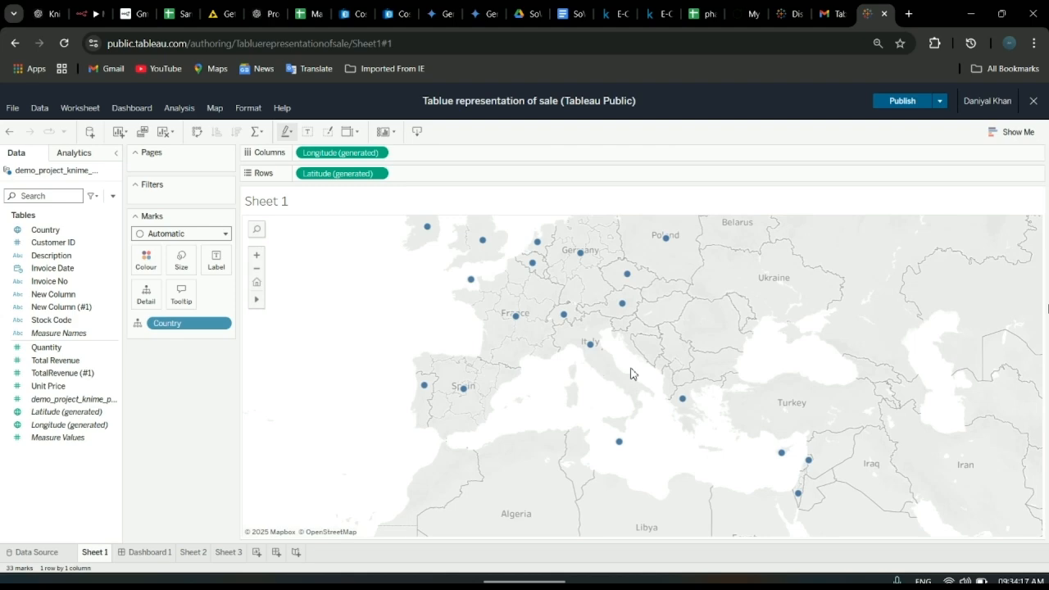
scroll(631, 374, down, 4)
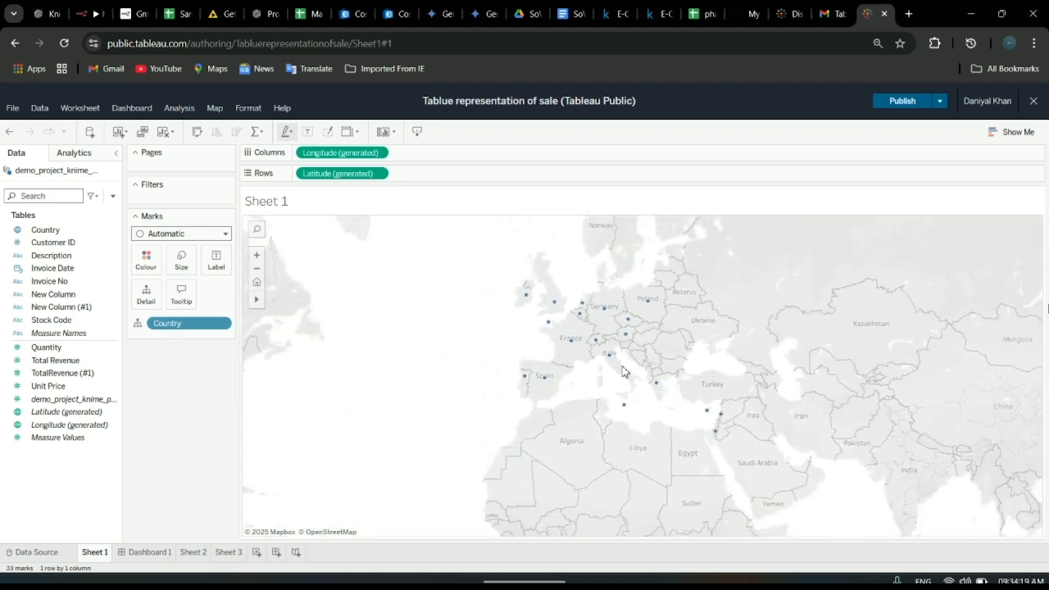
scroll(623, 372, up, 3)
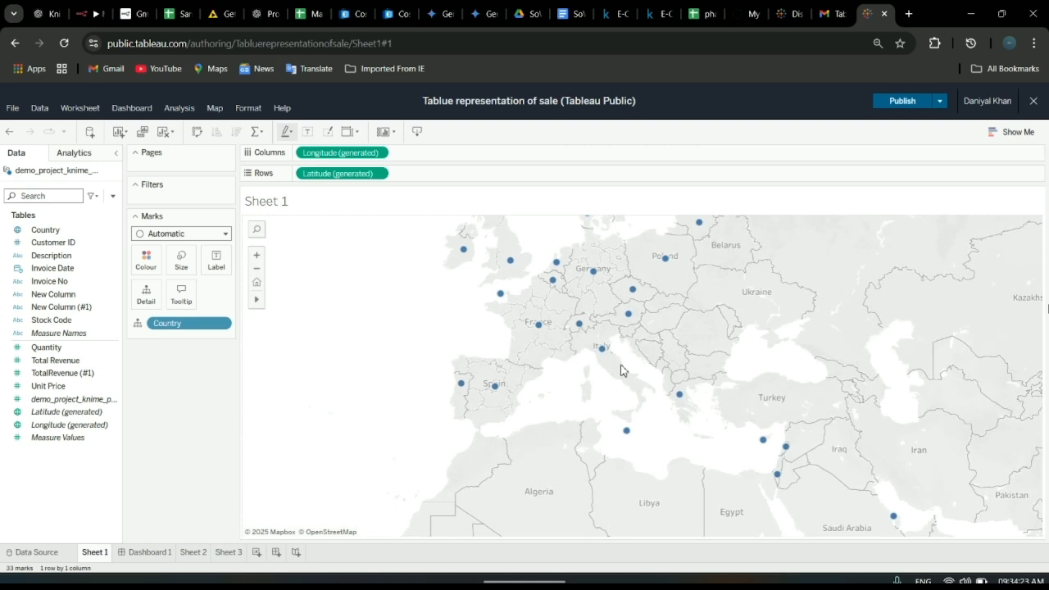
scroll(621, 363, down, 2)
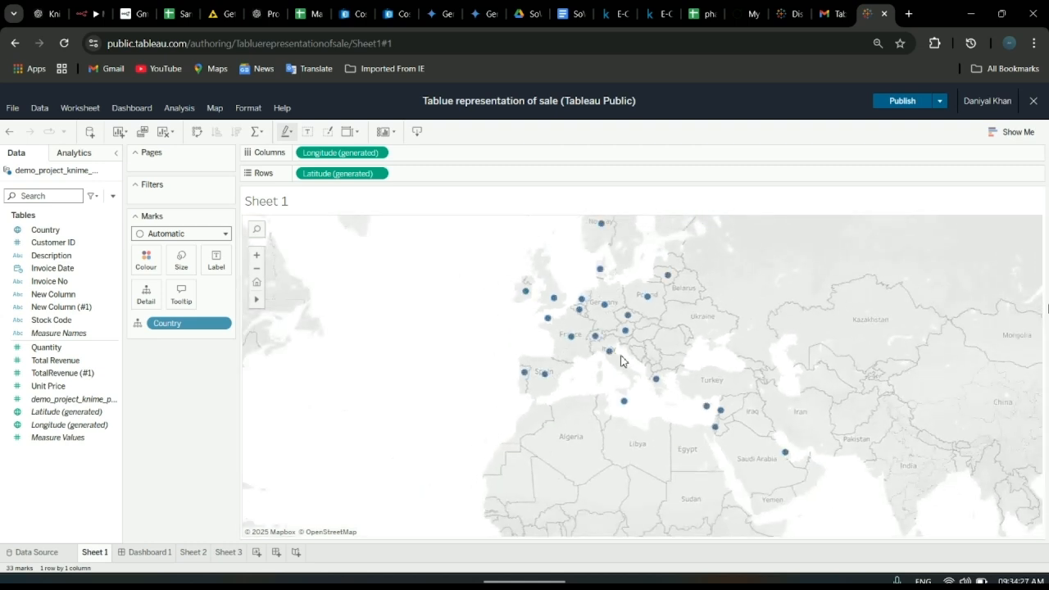
click(199, 552)
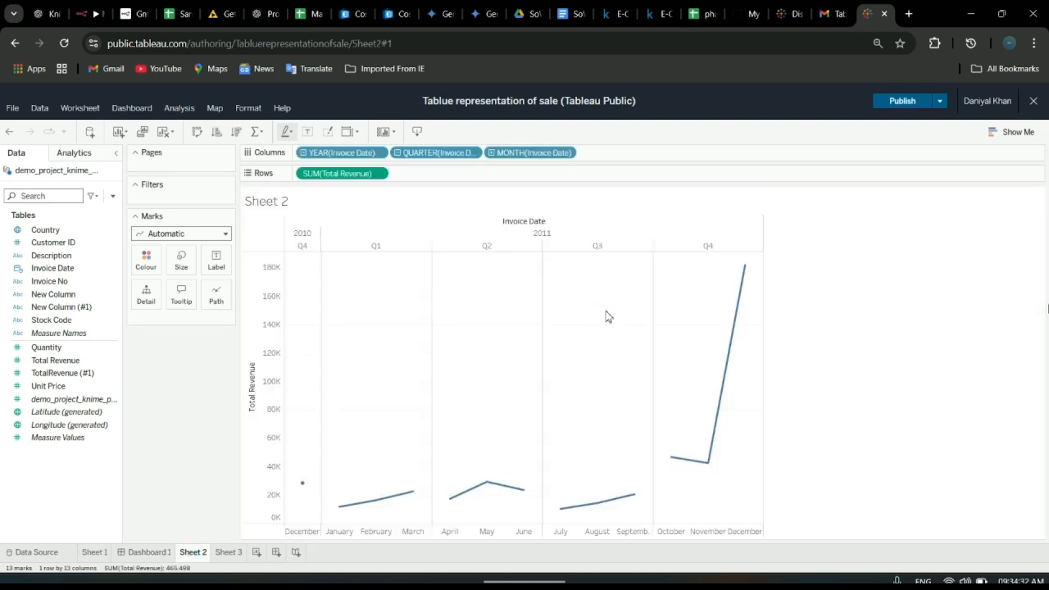
mouse_move(734, 316)
- Examine the Total Revenue by Country bar chart on Sheet 3, checking the revenue of individual countries such as Singapore, Netherlands and Lebanon
click(227, 552)
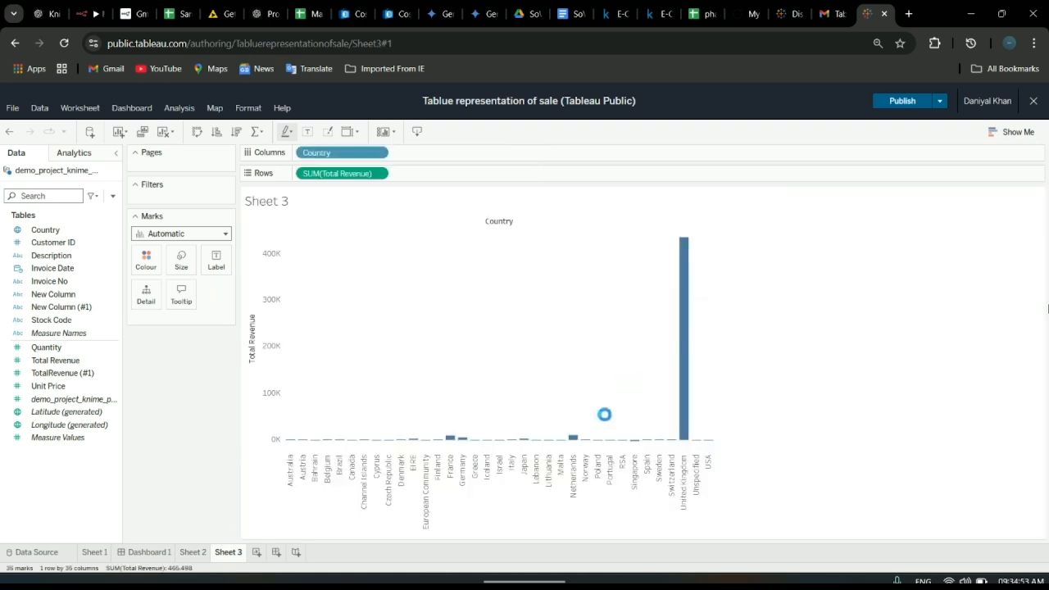
mouse_move(684, 447)
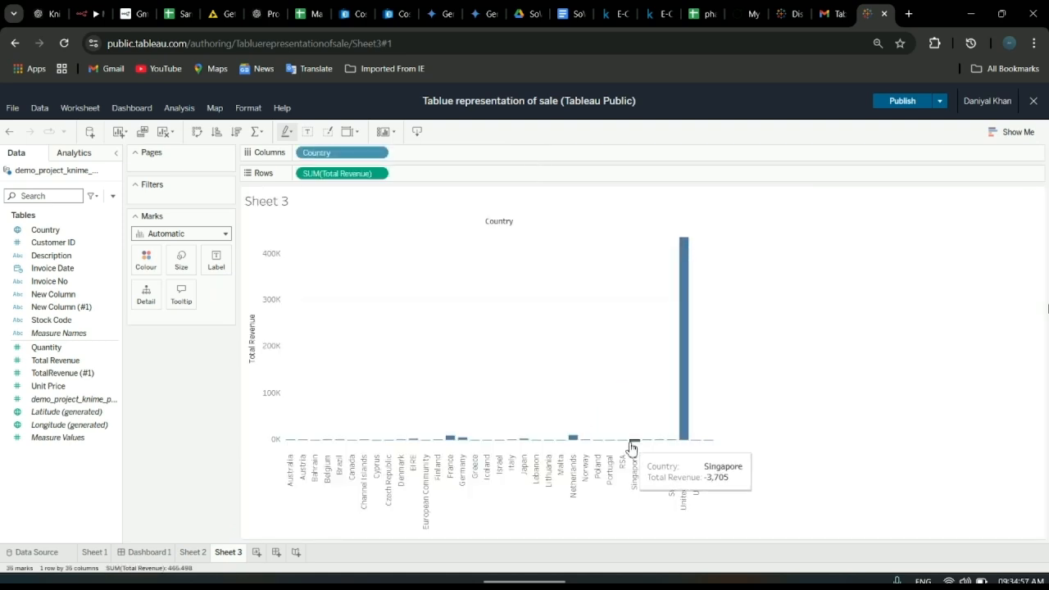
mouse_move(578, 447)
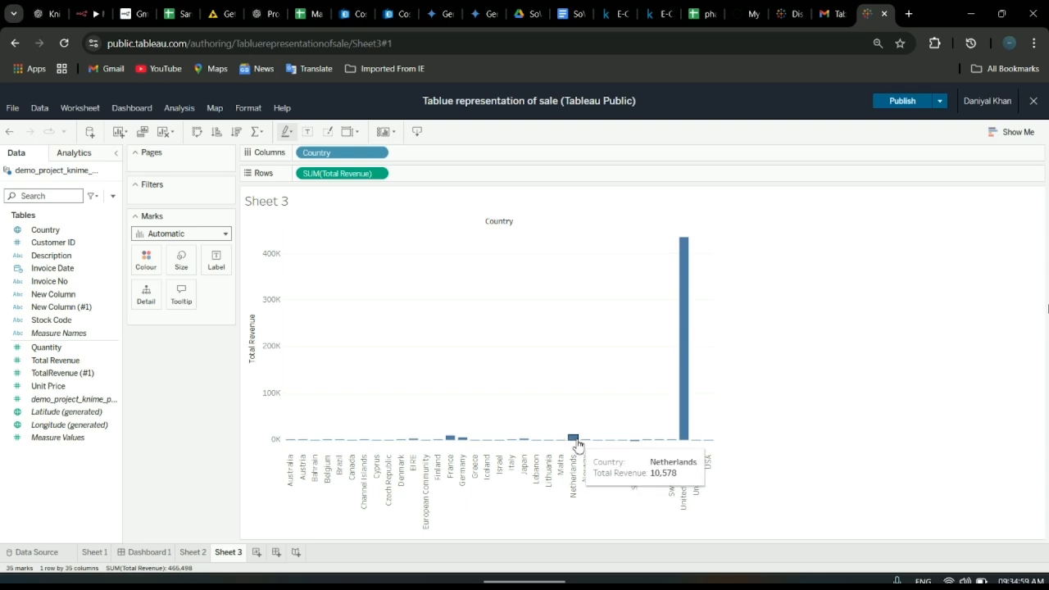
mouse_move(453, 443)
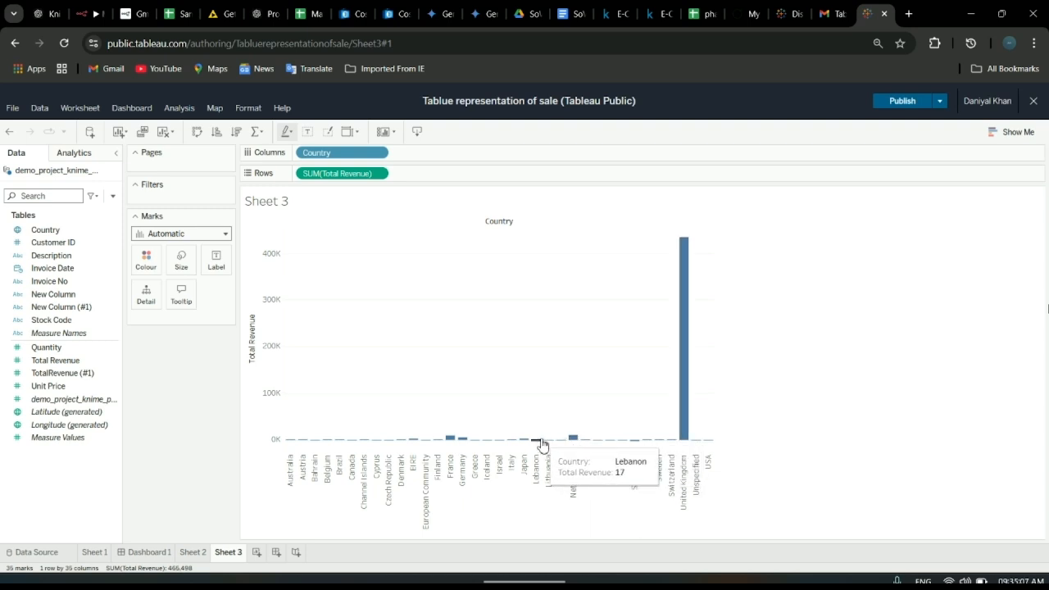
mouse_move(488, 449)
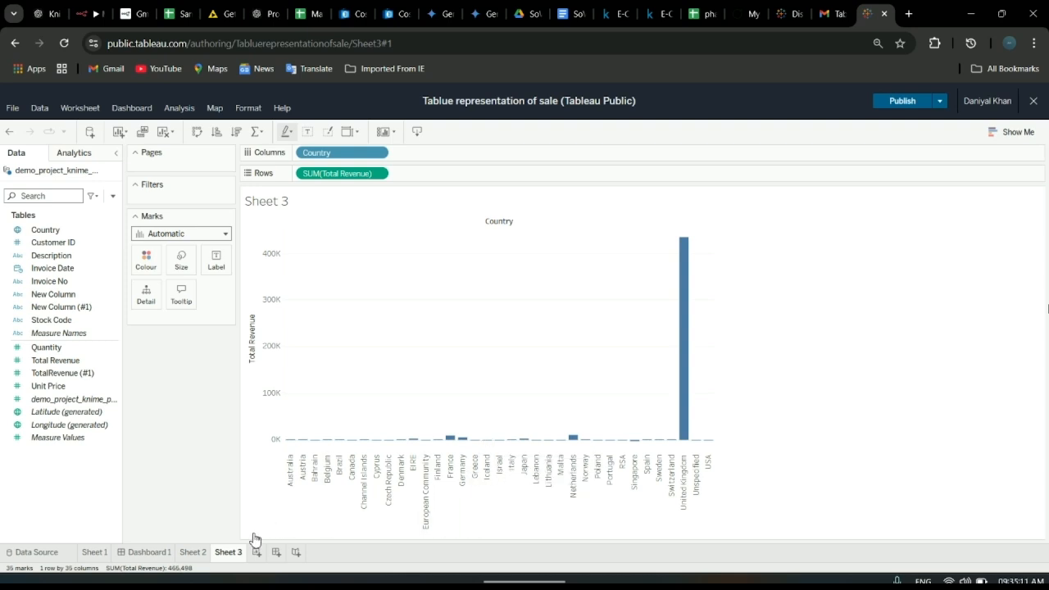
- Return to Dashboard 1 and review the map, line chart and bar chart together
click(149, 552)
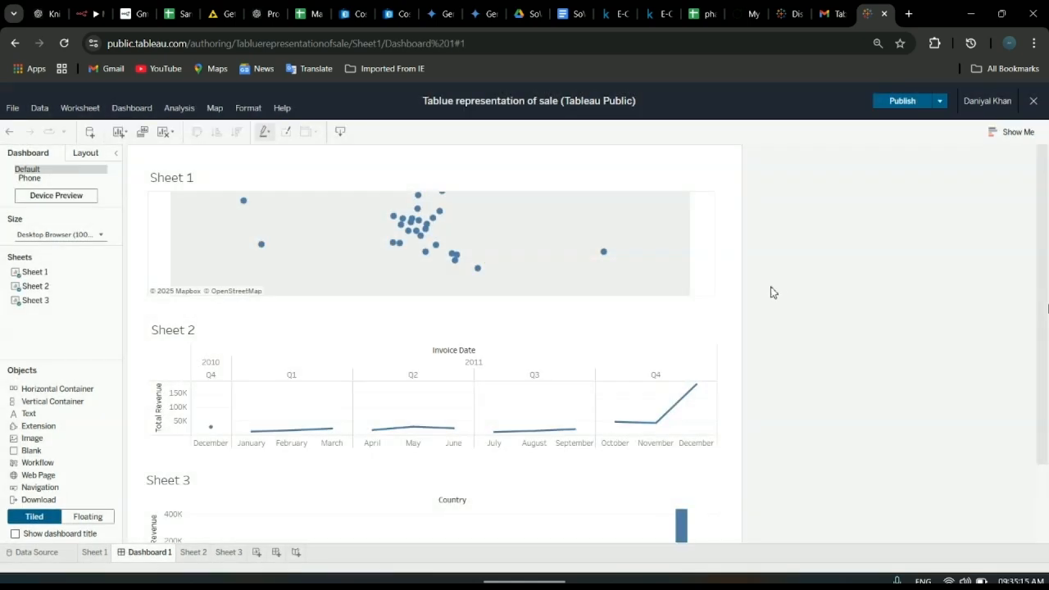
scroll(770, 287, down, 3)
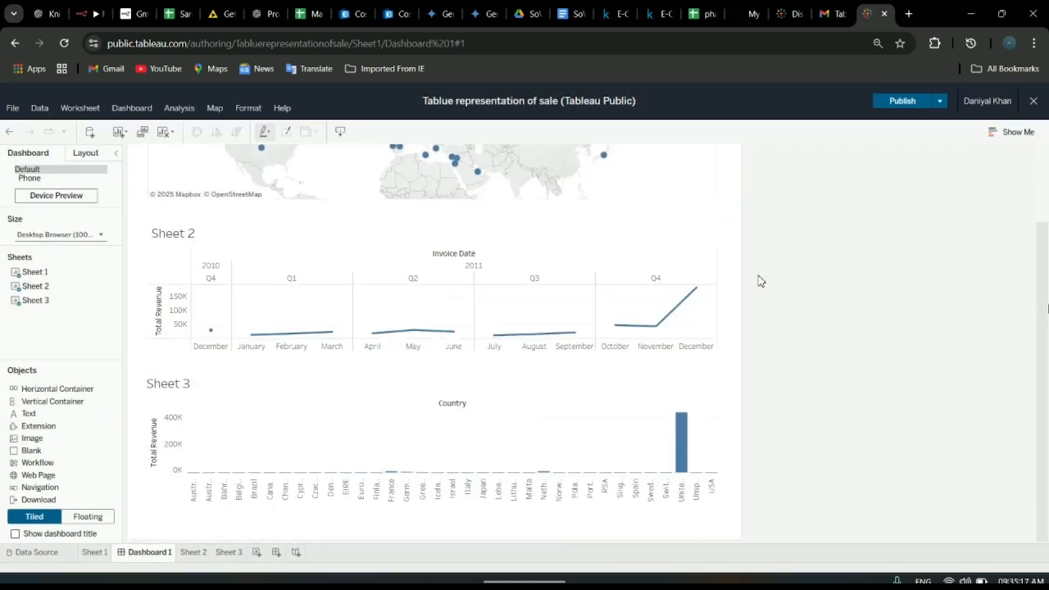
scroll(759, 281, up, 2)
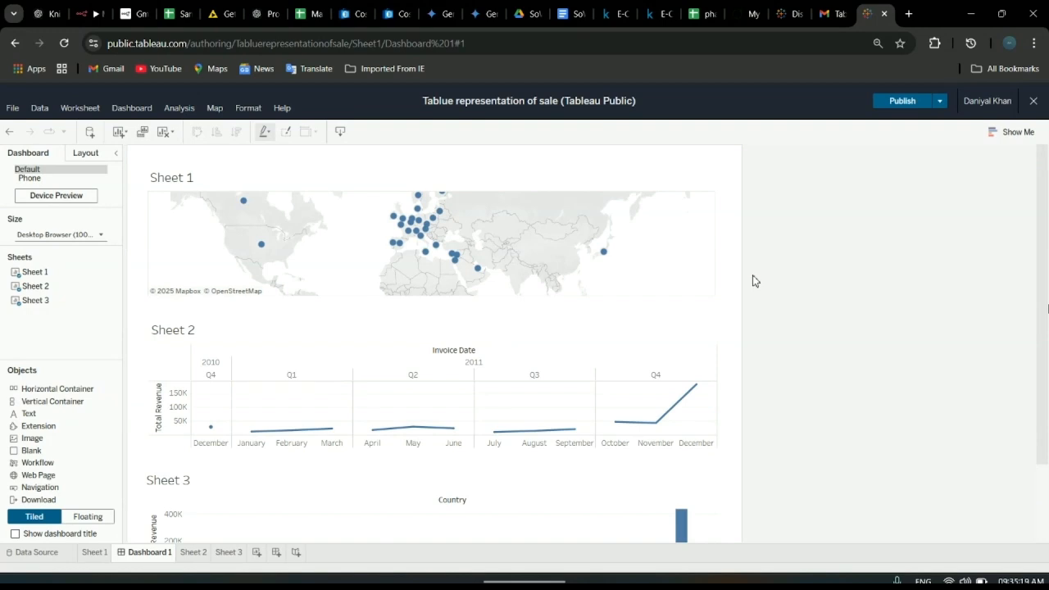